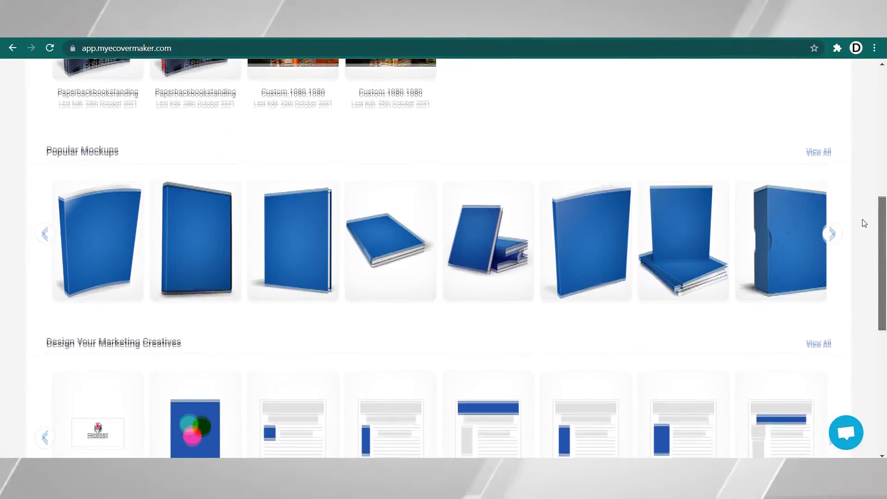
Set the dark blue-grey radial gradient from the library as the cover background and shift it upward
scroll(100, 222, "down", 1)
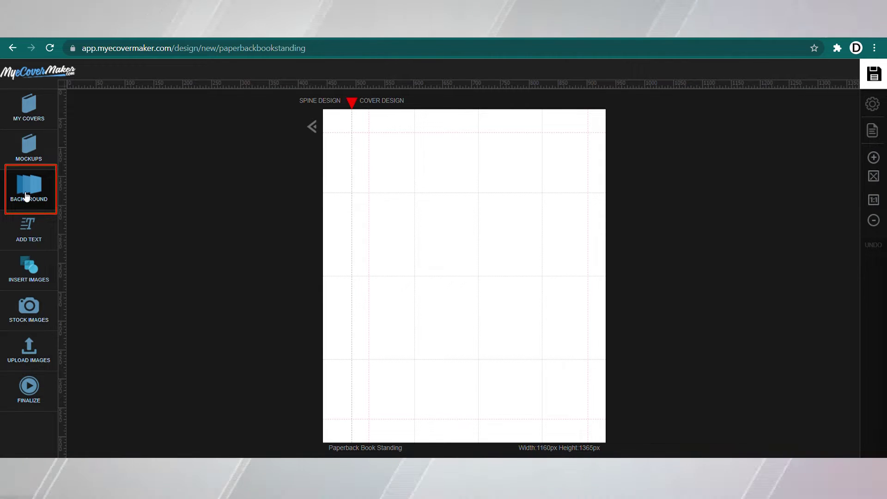
left_click(26, 197)
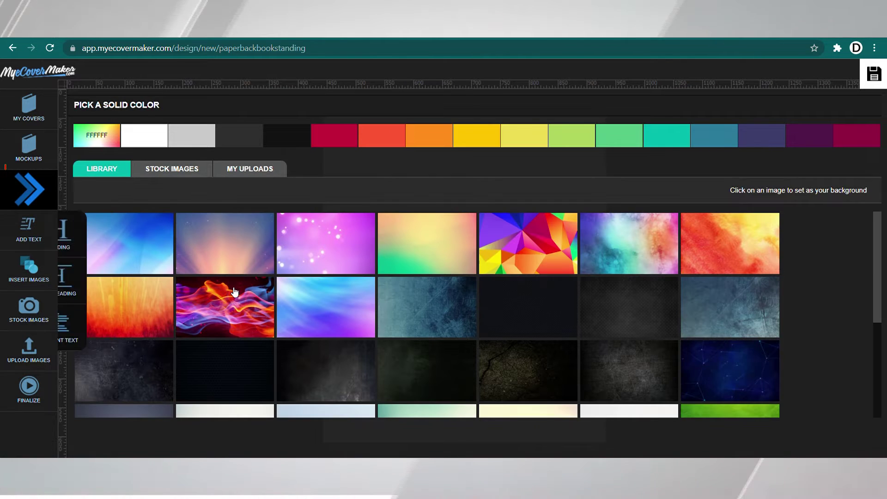
scroll(243, 293, "down", 4)
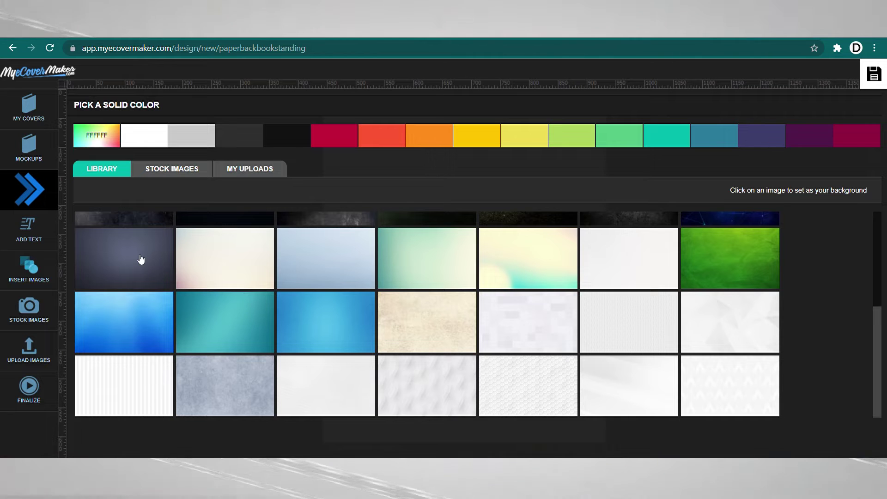
left_click(141, 259)
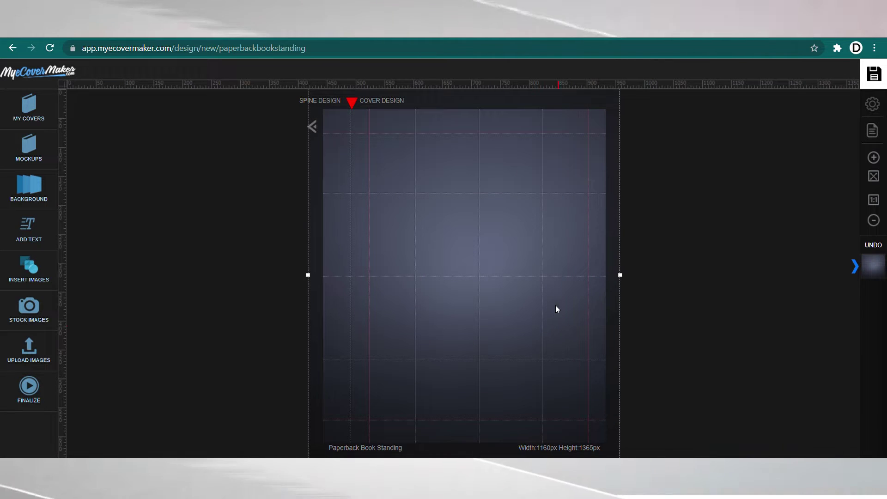
left_click_drag(500, 312, 505, 261)
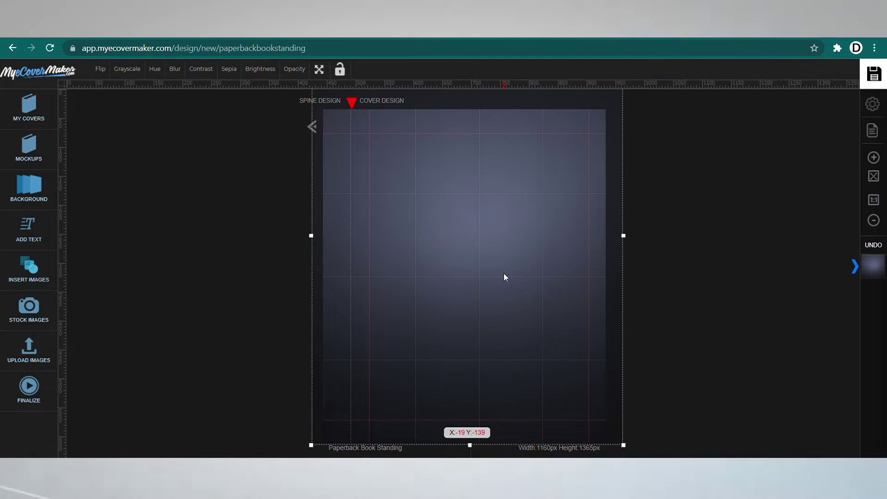
left_click(226, 255)
Search the stock images for GUITAR and insert the photo of the black electric guitar with gold hardware
left_click(36, 231)
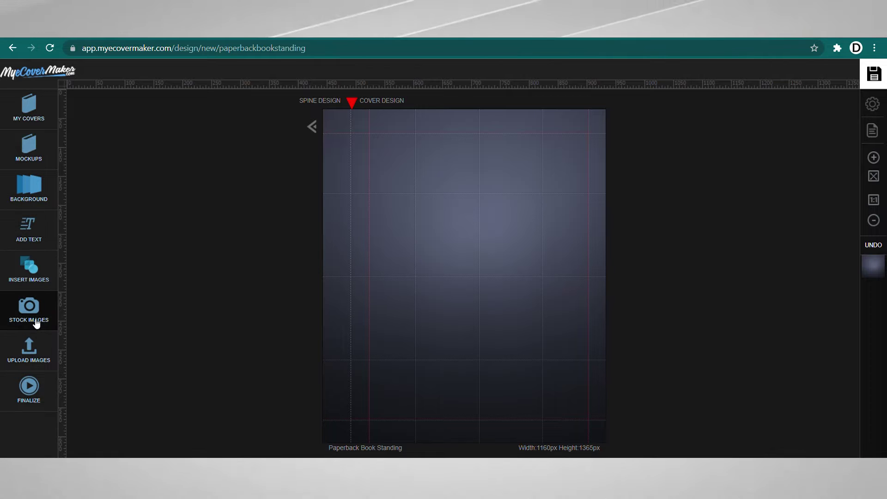
left_click(36, 323)
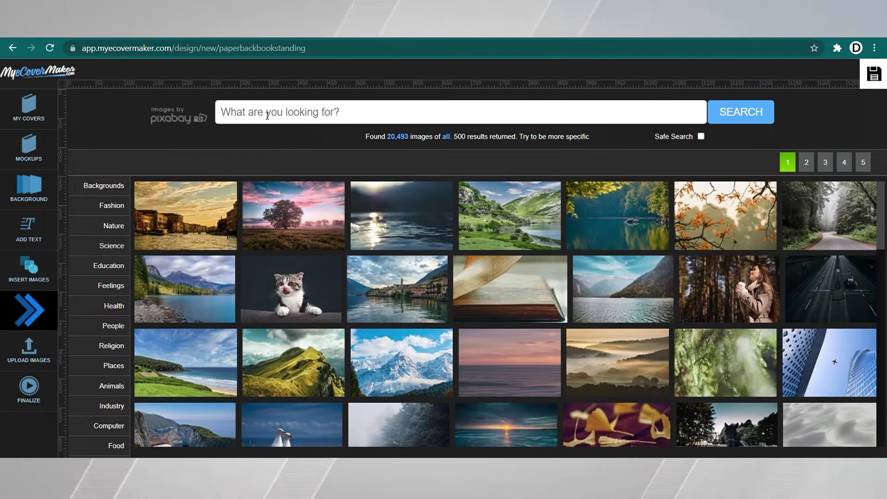
left_click(267, 115)
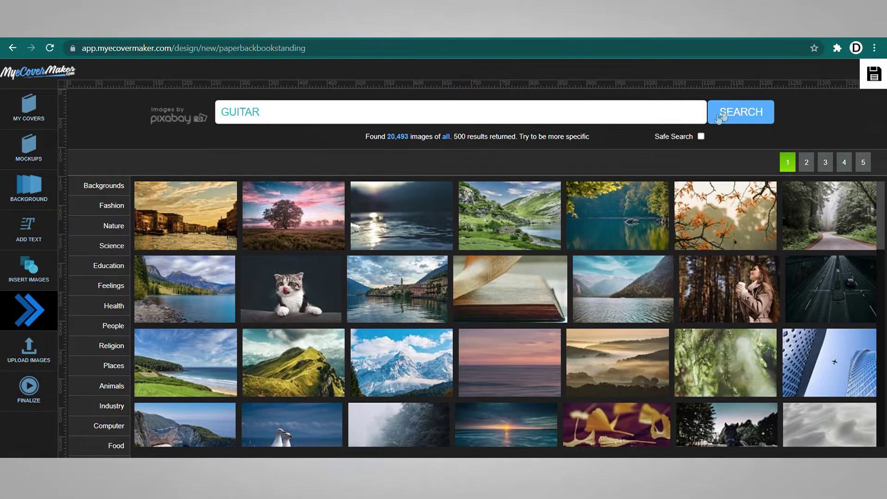
left_click(739, 113)
scroll(356, 354, "down", 10)
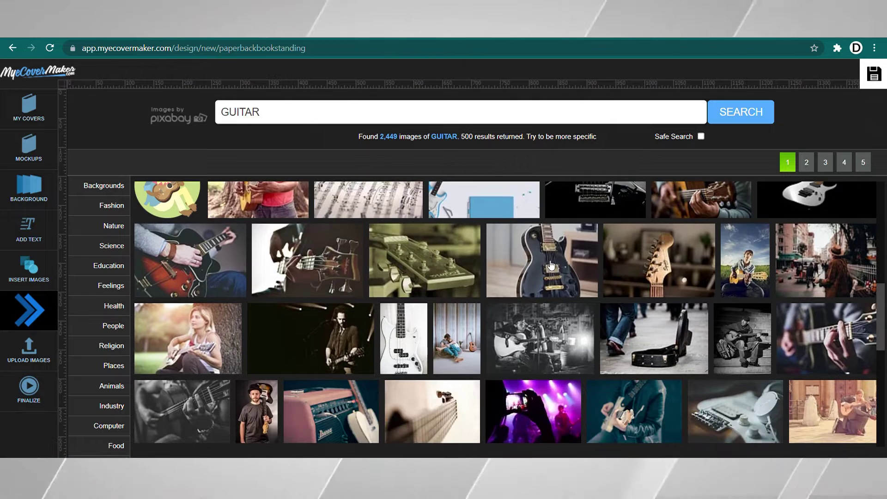
left_click(550, 264)
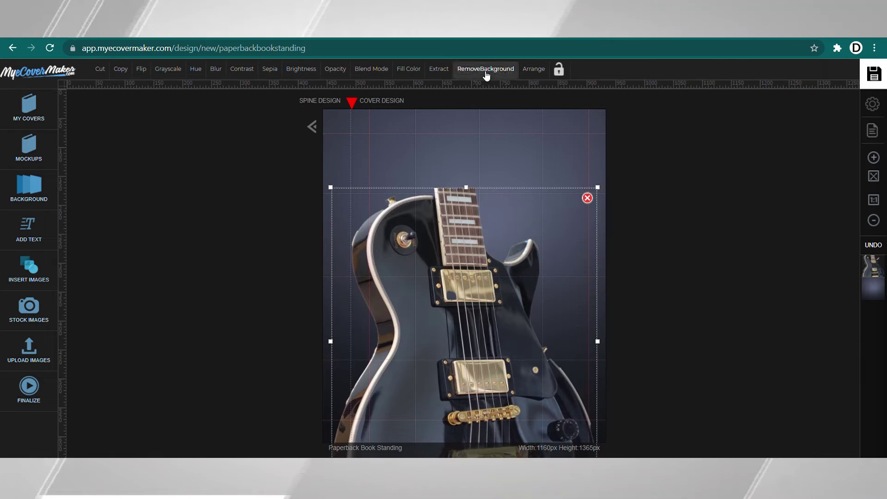
Move and enlarge the guitar photo so that it covers the whole front cover
left_click_drag(446, 358, 451, 291)
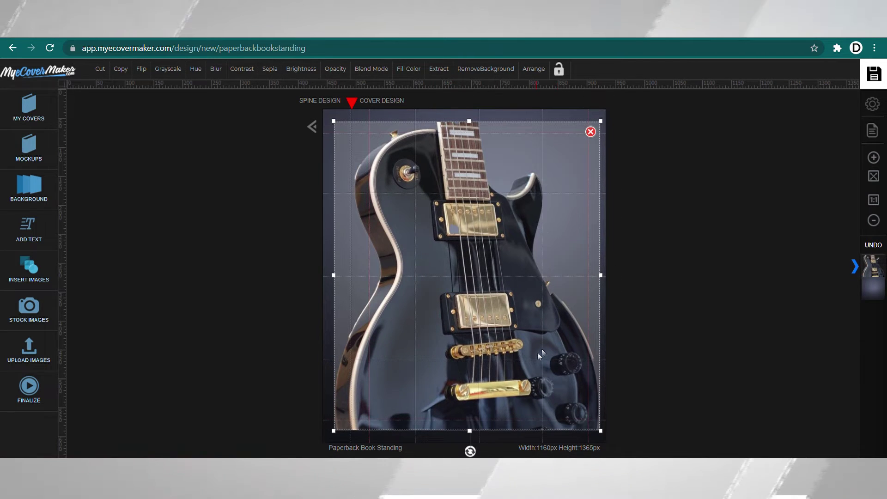
left_click_drag(600, 275, 636, 275)
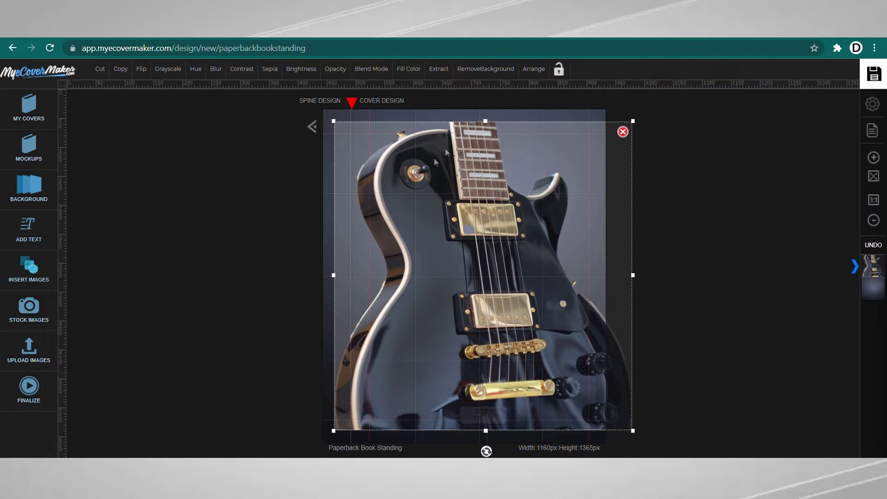
left_click_drag(340, 432, 307, 441)
left_click(188, 258)
left_click(445, 288)
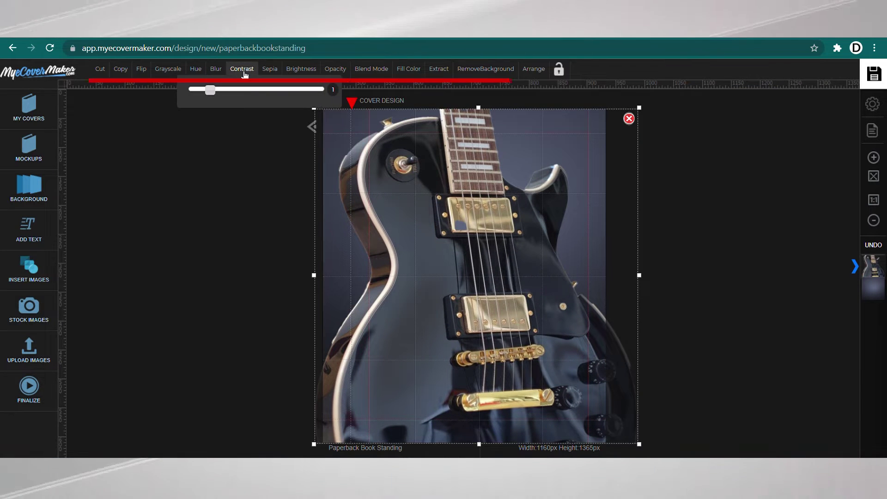
Raise the guitar photo's contrast to 1.3 and deselect the photo
left_click_drag(211, 91, 222, 93)
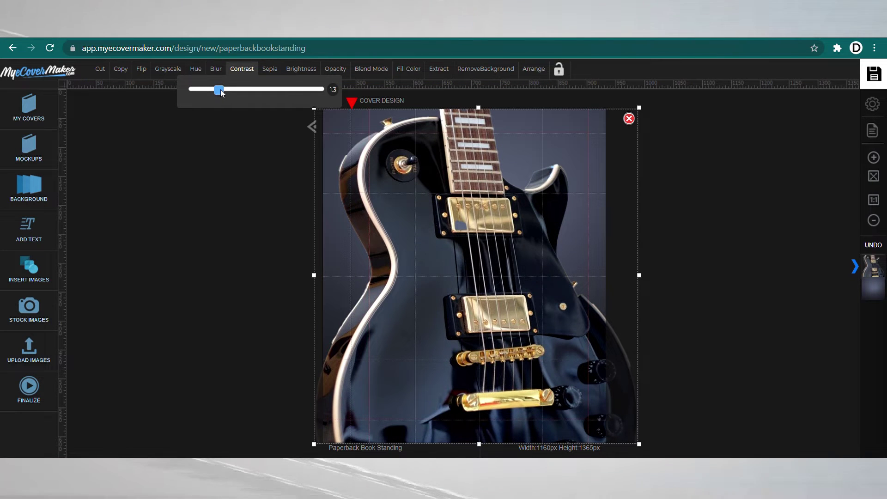
left_click(210, 188)
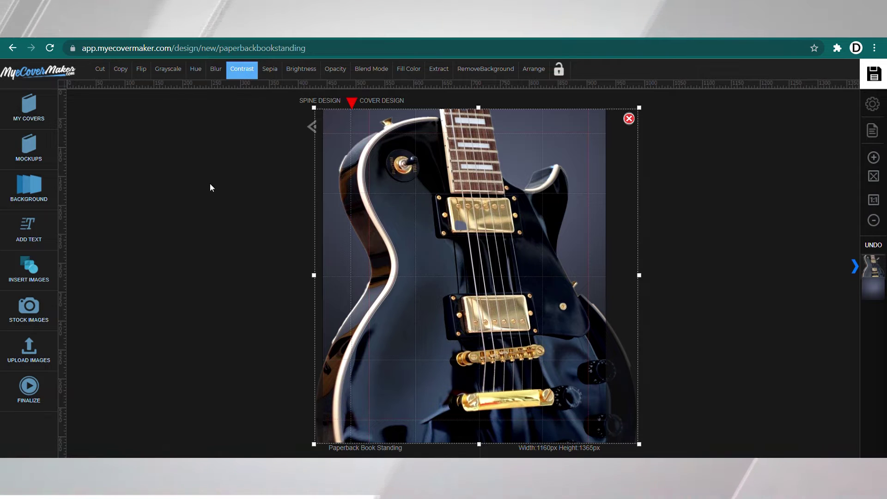
left_click(209, 188)
Add a heading reading "LEARN TO PLAY THE" and narrow its text box so it wraps onto three lines
left_click(29, 228)
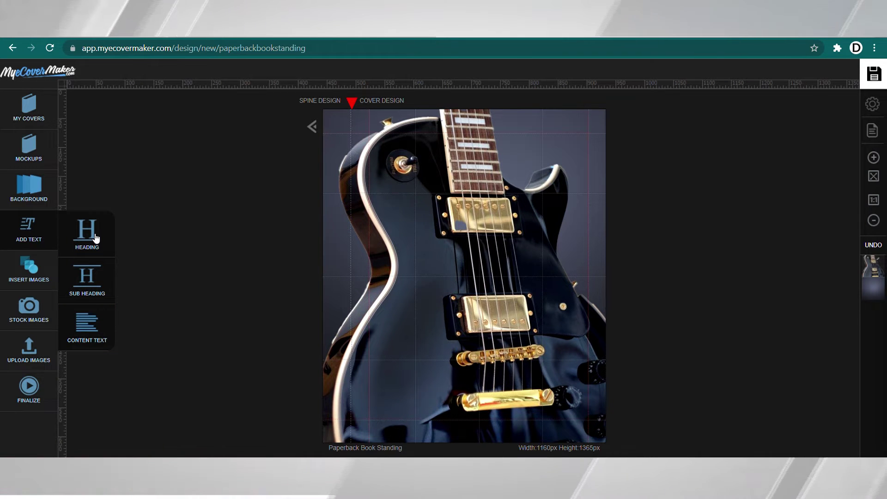
left_click(93, 238)
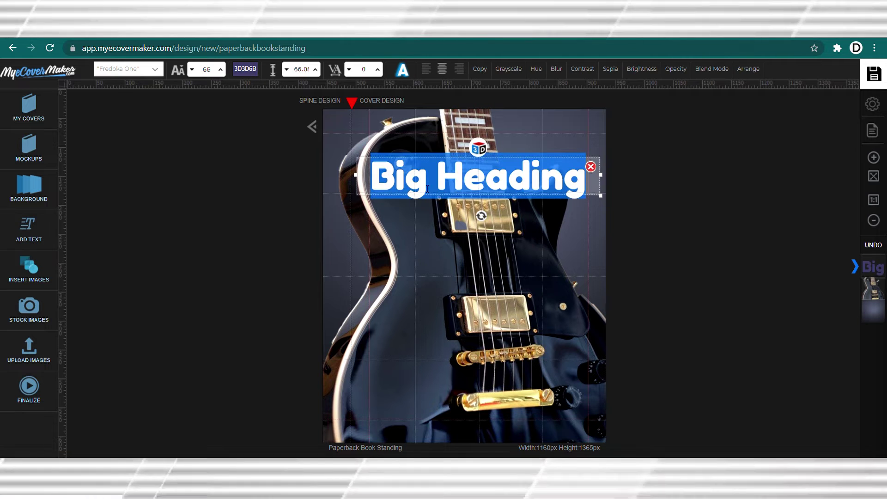
type("LEARN TO PLAY THE")
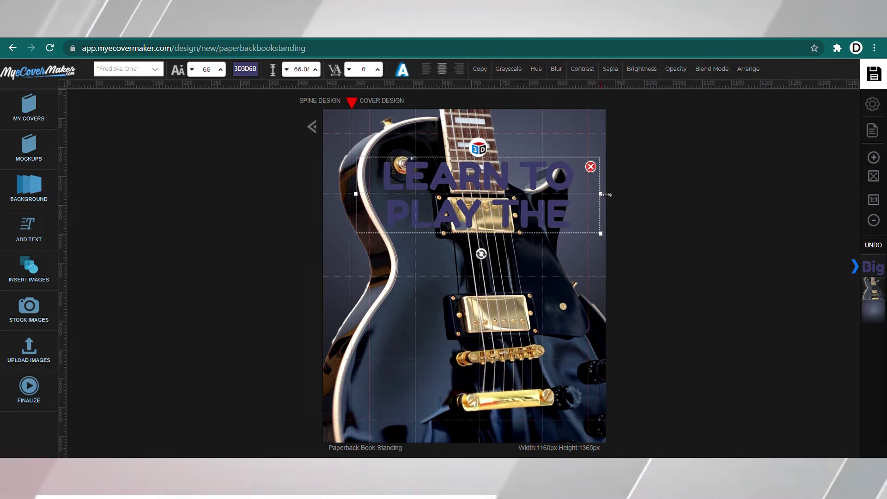
left_click_drag(601, 194, 531, 195)
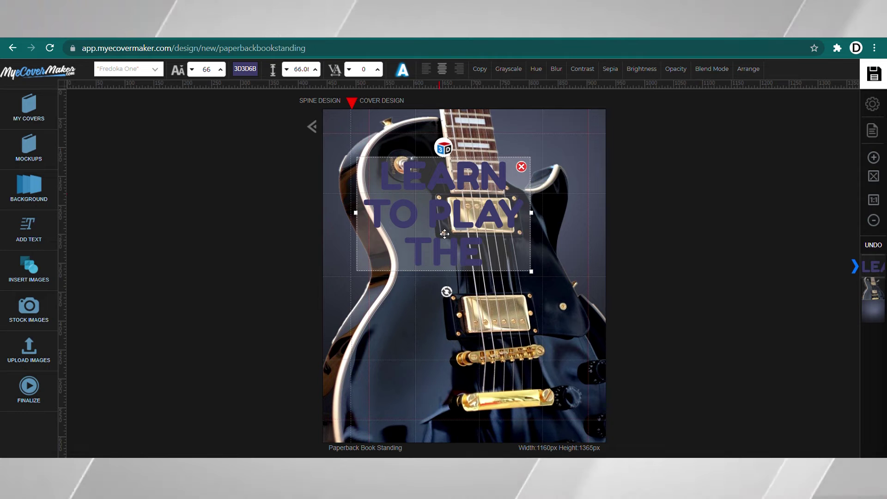
Right-align the heading, set its font to Alfa Slab One and widen its text box to keep three lines
left_click(462, 74)
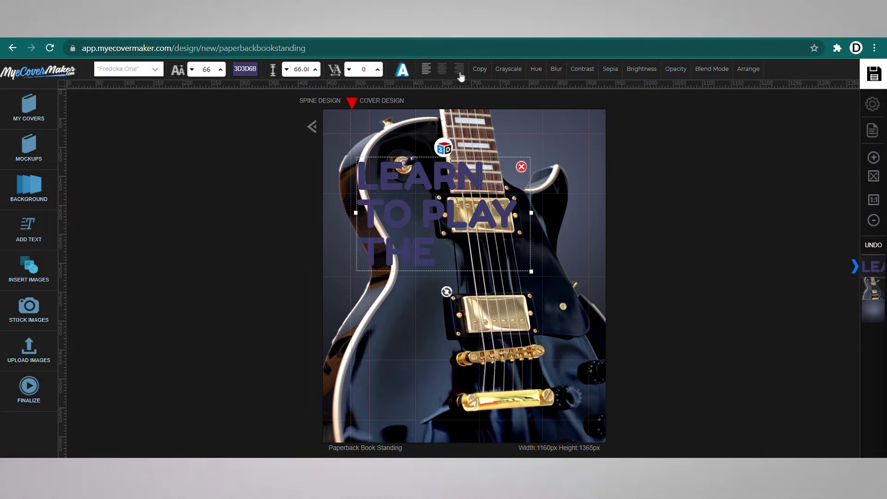
left_click(458, 70)
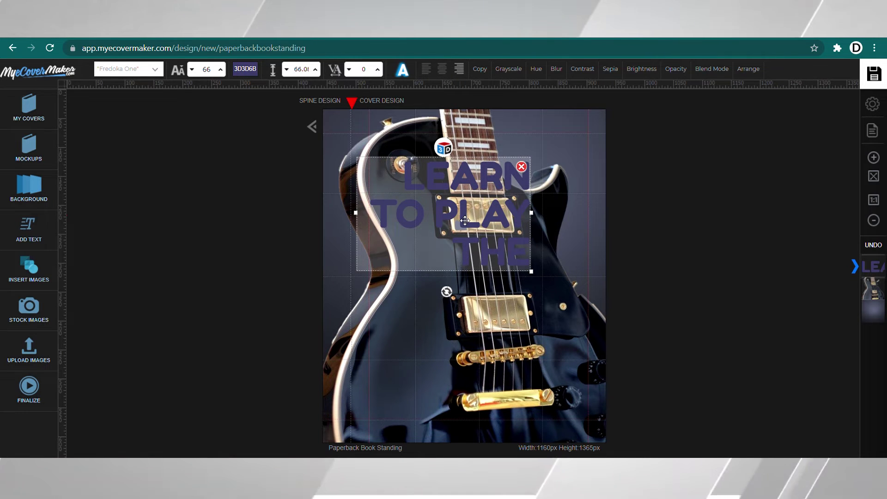
left_click(158, 70)
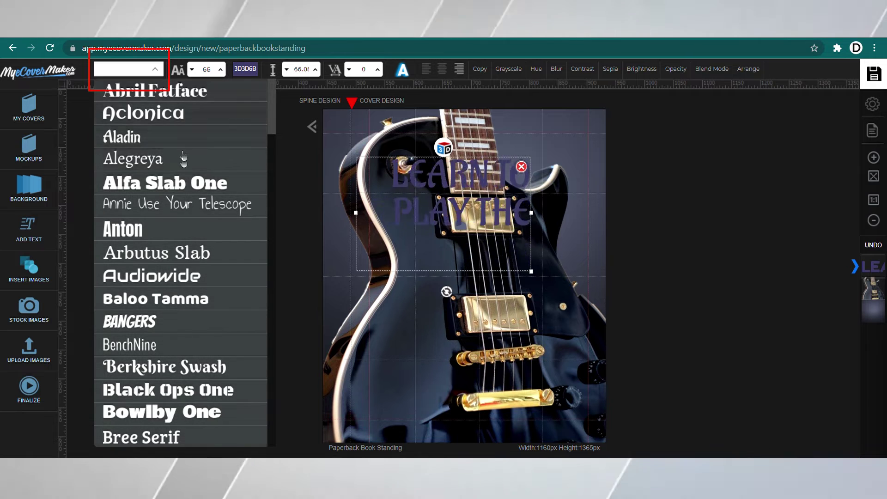
left_click(184, 187)
left_click_drag(355, 231, 342, 234)
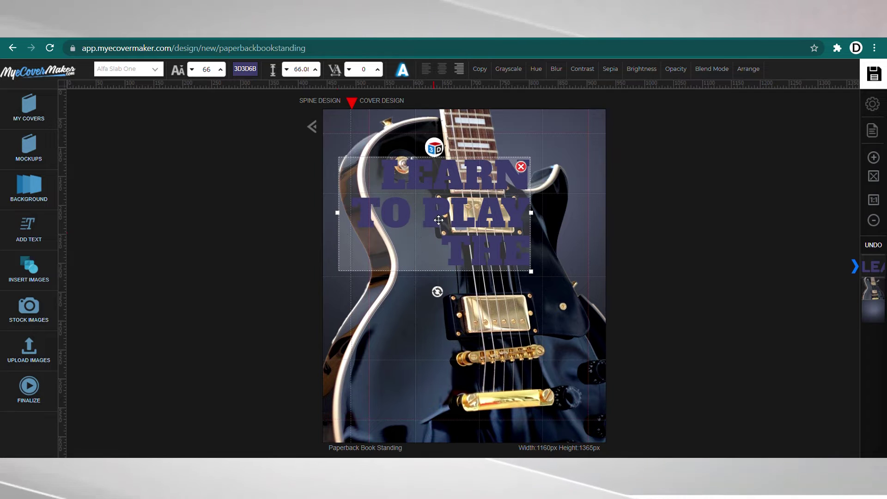
Change the "LEARN TO PLAY THE" heading colour to white (FFFFFF)
left_click(250, 69)
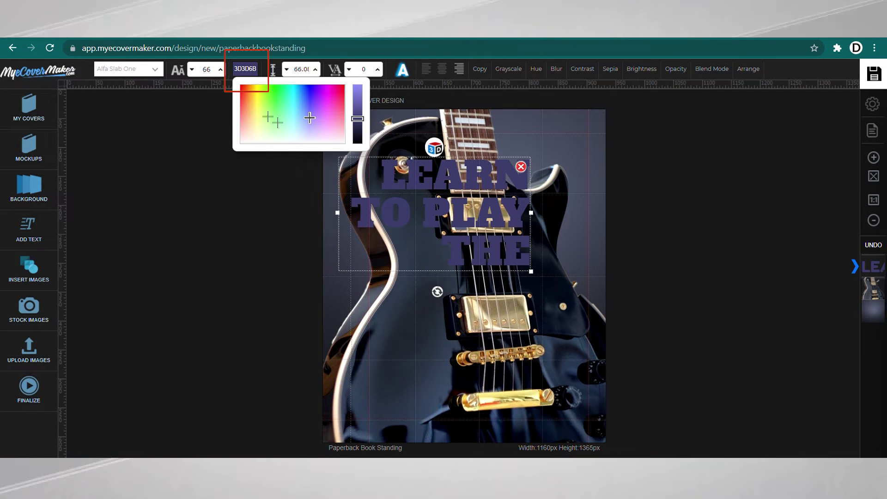
left_click(296, 143)
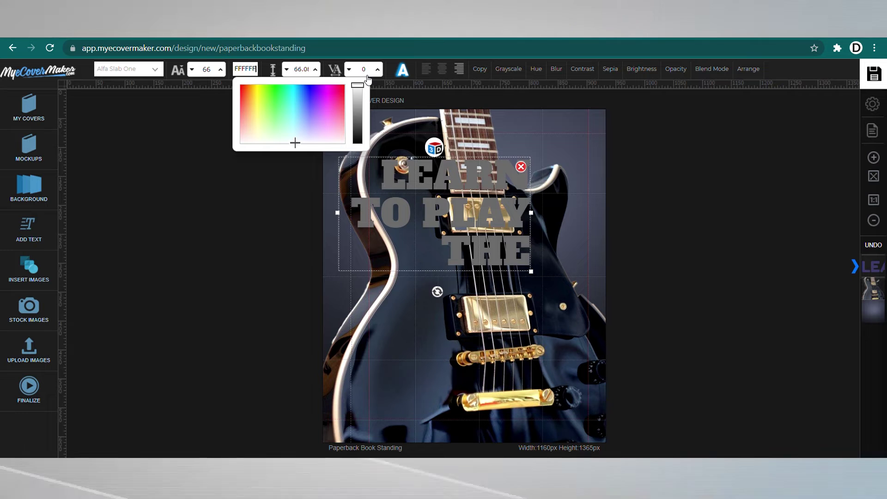
left_click_drag(358, 117, 358, 85)
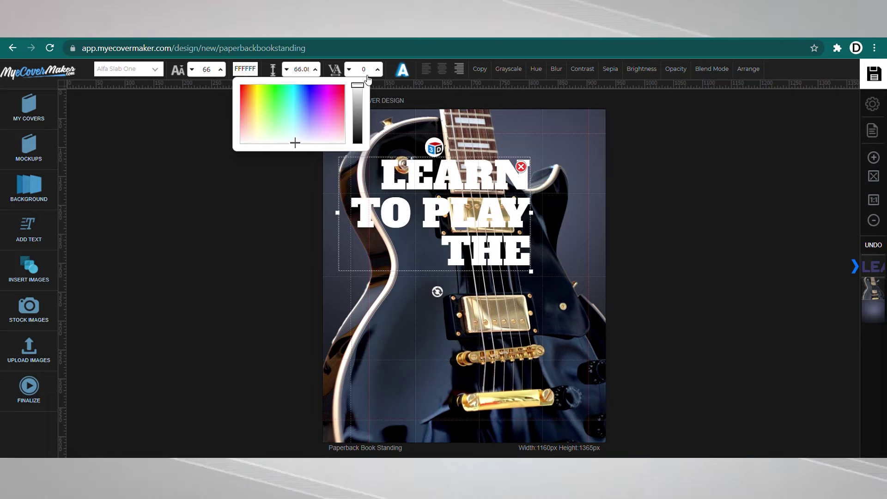
left_click(281, 173)
Move the white heading against the cover's right edge and give it a soft black shadow with offset 2, 10 and blur 20
left_click_drag(459, 229, 530, 224)
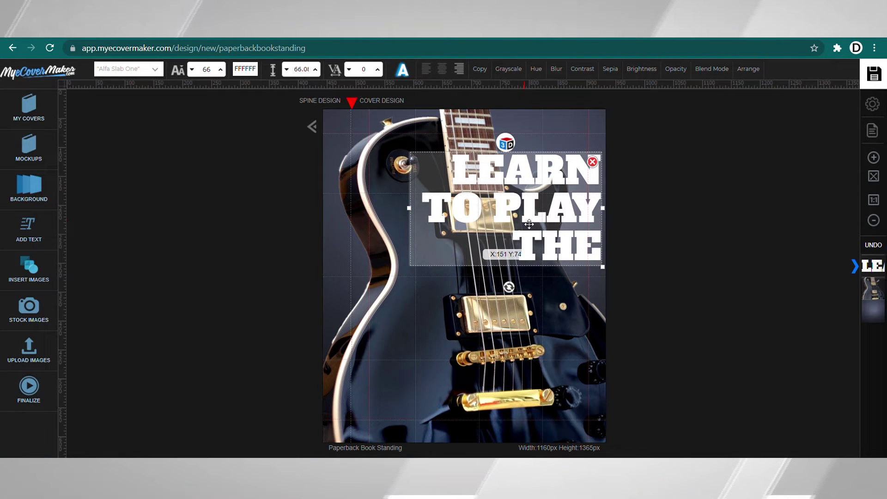
left_click(403, 70)
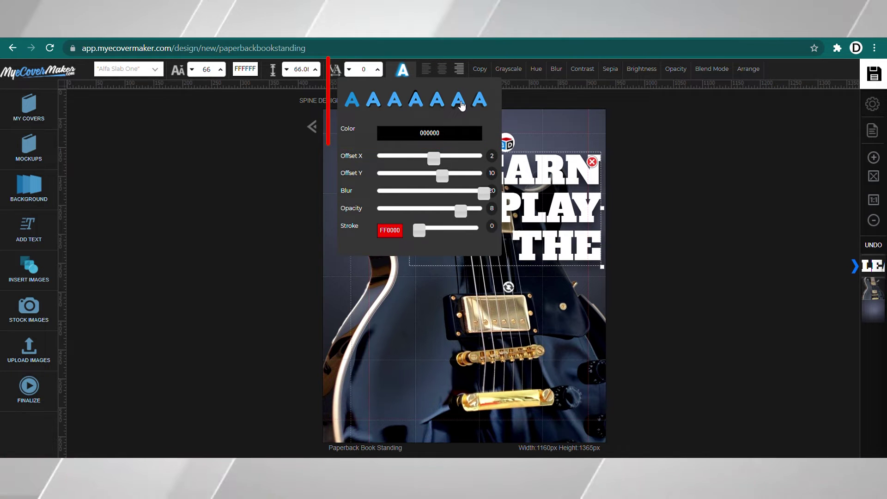
left_click(279, 191)
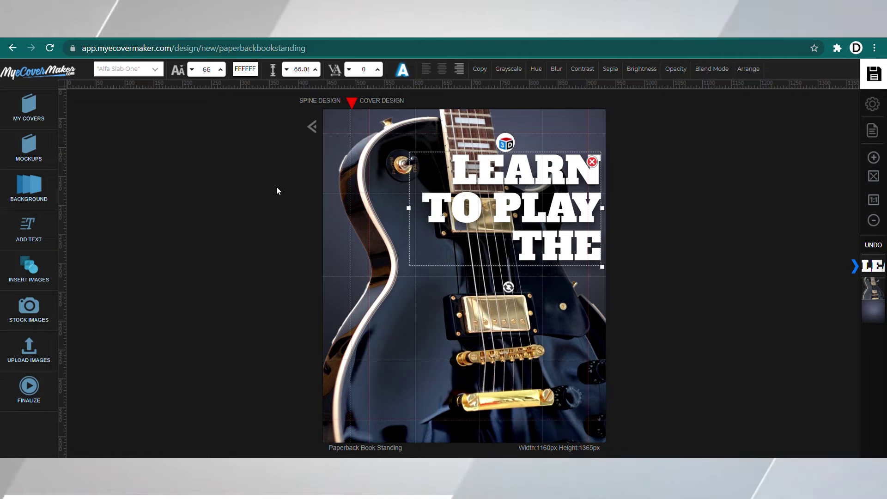
Add a second heading reading "GUITAR", colour it red (FF0000) and place it below the white heading
left_click(28, 229)
left_click(85, 231)
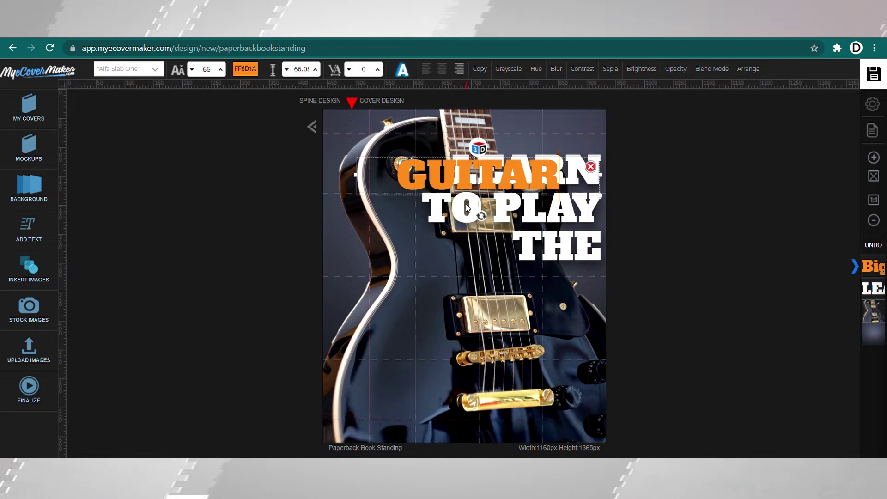
left_click(244, 69)
left_click_drag(464, 184, 457, 302)
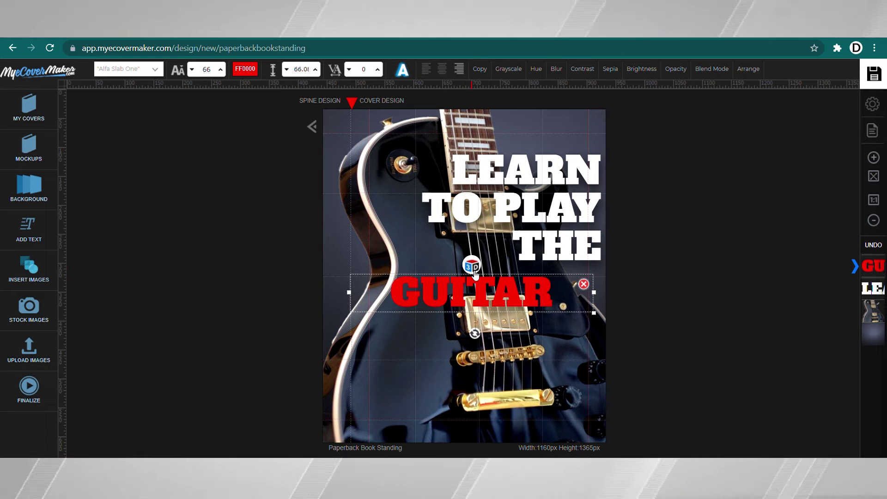
Apply a glossy red 3D text style with a metallic outline to the "GUITAR" heading
left_click(471, 267)
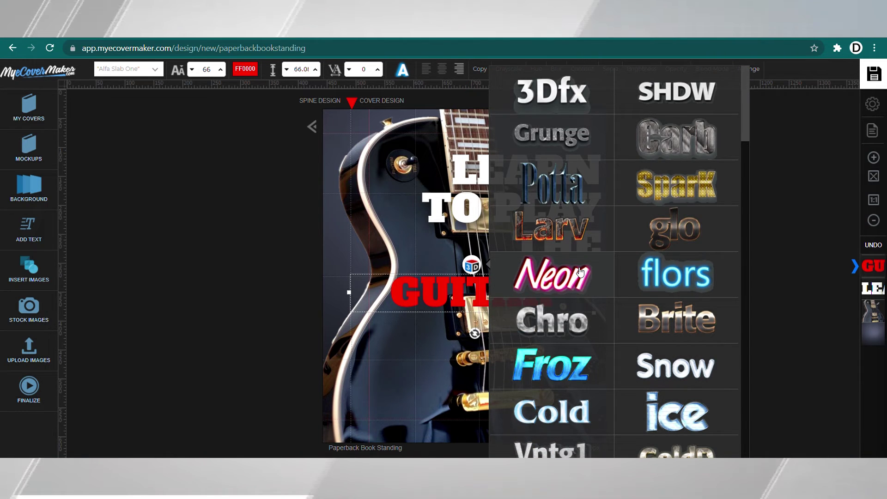
scroll(581, 271, "down", 5)
mouse_move(749, 169)
left_mouse_down()
mouse_move(744, 383)
mouse_move(748, 115)
mouse_move(739, 224)
mouse_move(740, 180)
left_mouse_up()
left_click(544, 292)
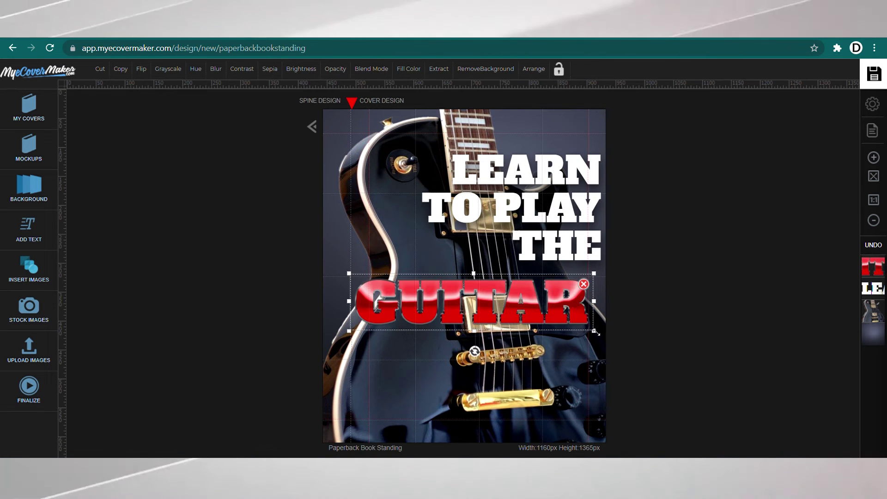
Resize the 3D "GUITAR" text and position it directly under "THE", lined up with the white heading's right edge
left_click_drag(593, 331, 583, 328)
left_click_drag(505, 312, 522, 300)
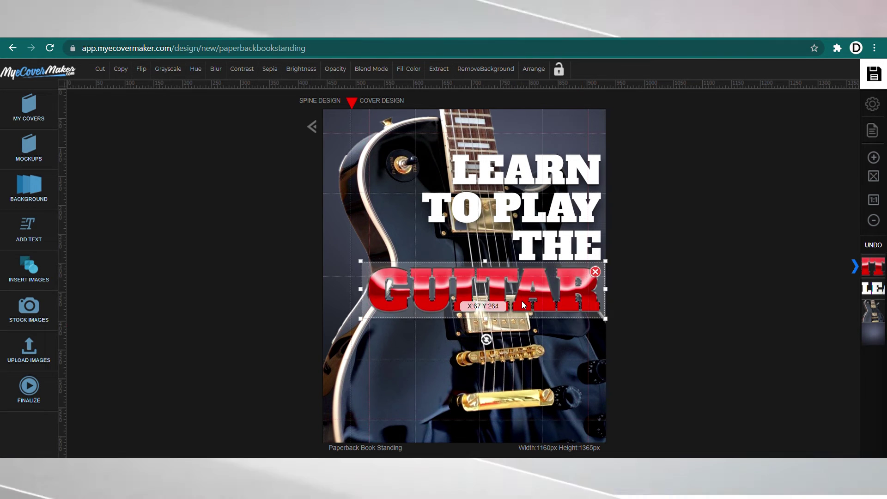
left_click(732, 272)
left_click(582, 291)
left_click(757, 279)
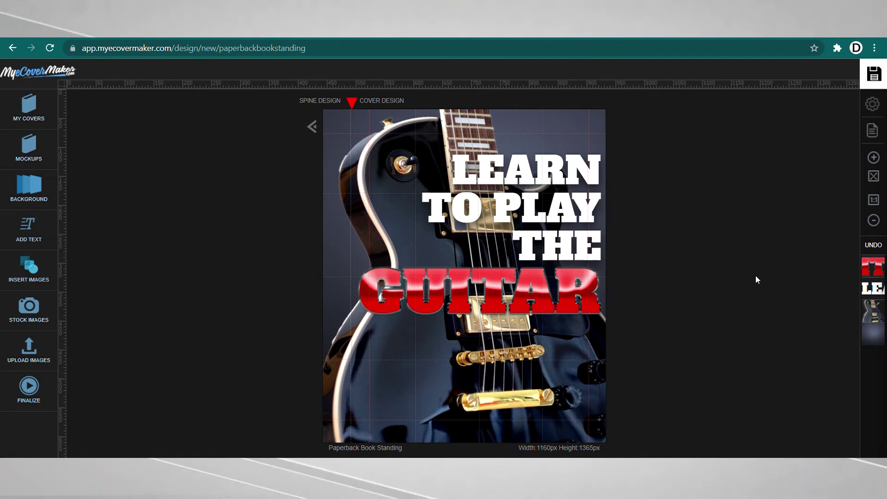
Add the author's name in white (FFFFFF) Della Respira text at size 32 and place it along the cover's bottom edge
left_click(28, 229)
left_click(85, 277)
left_click(128, 69)
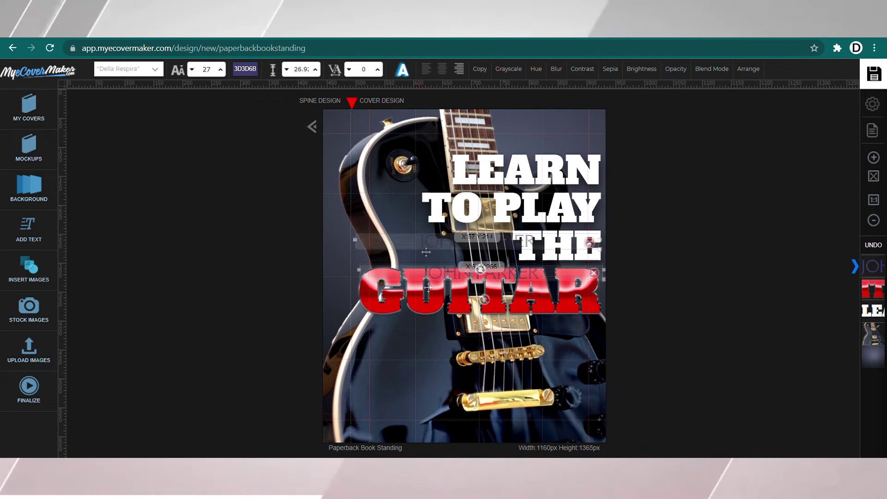
left_click(245, 69)
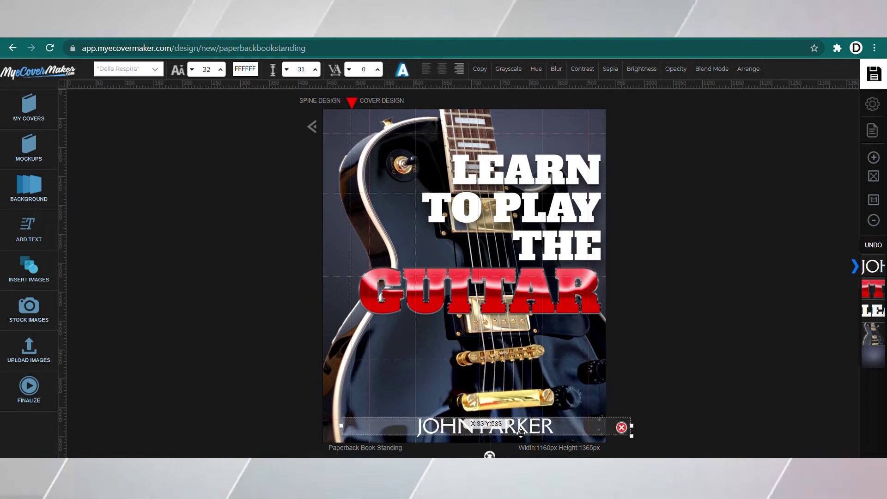
left_click_drag(471, 429, 471, 436)
left_click(699, 375)
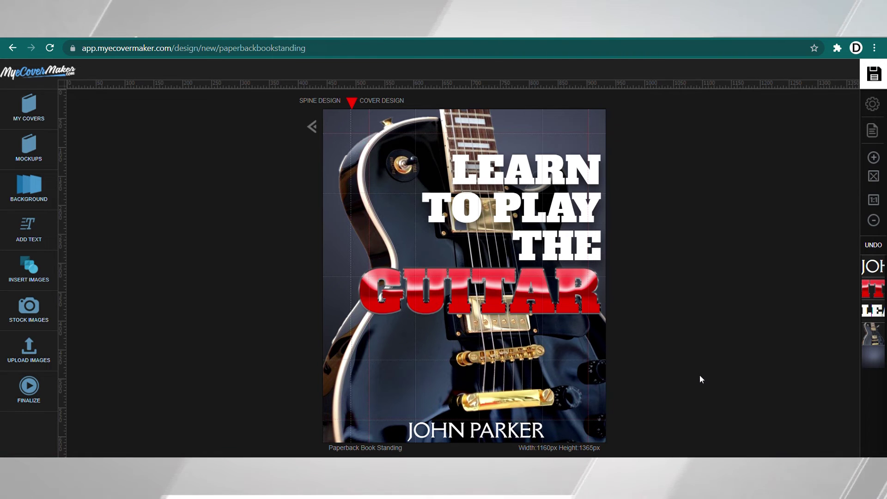
Duplicate the white "LEARN TO PLAY THE" heading as a single vertical line at size 19 and place it on the upper part of the spine
left_click(538, 226)
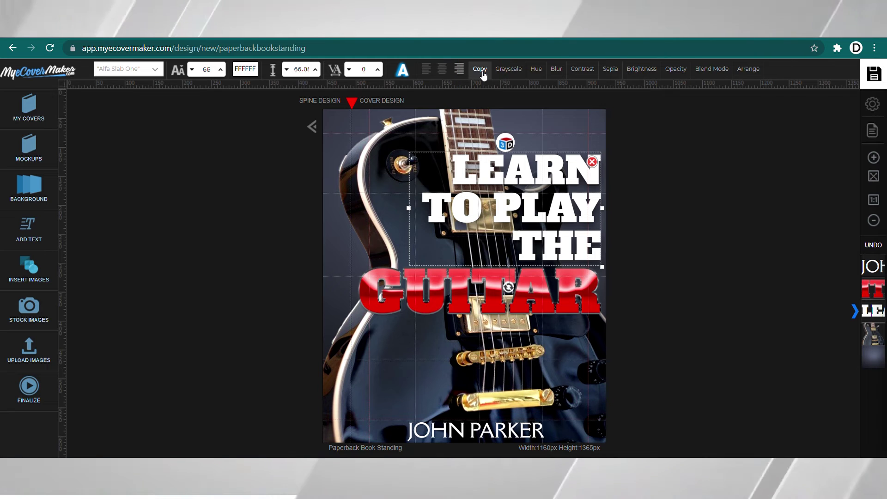
left_click(481, 70)
left_click_drag(534, 204, 441, 208)
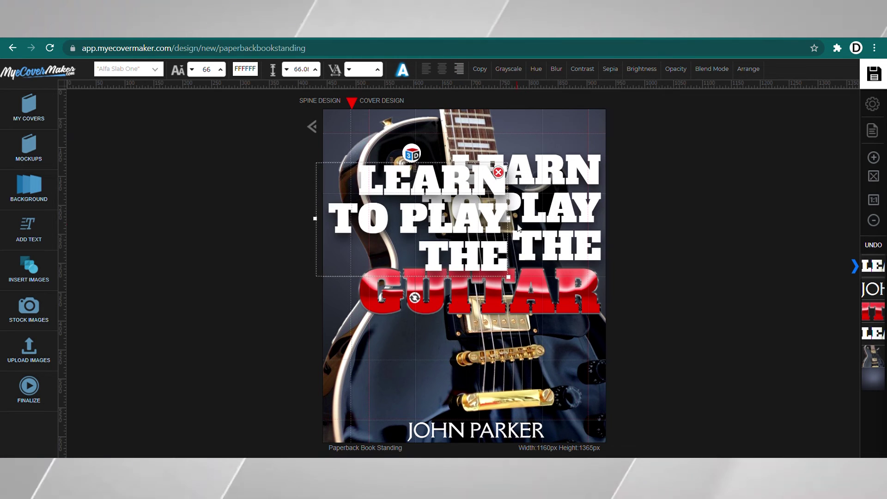
left_click_drag(517, 268, 603, 193)
left_click_drag(406, 199, 308, 206)
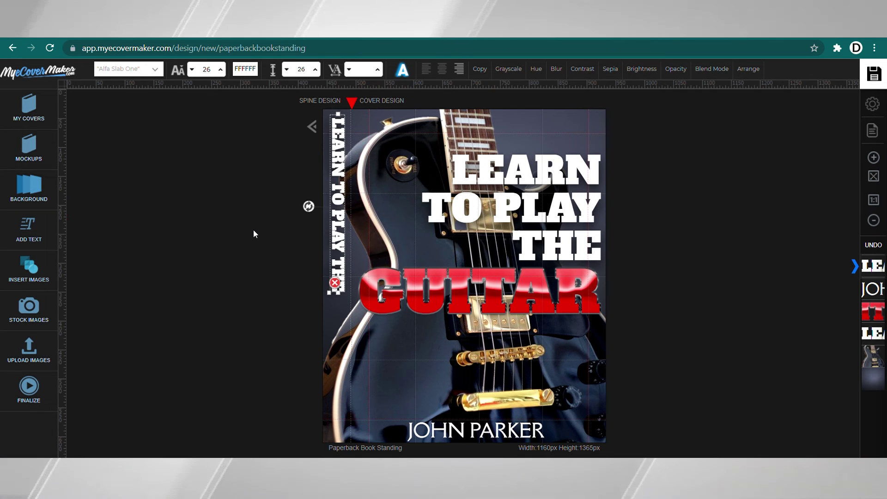
left_click_drag(332, 295, 334, 253)
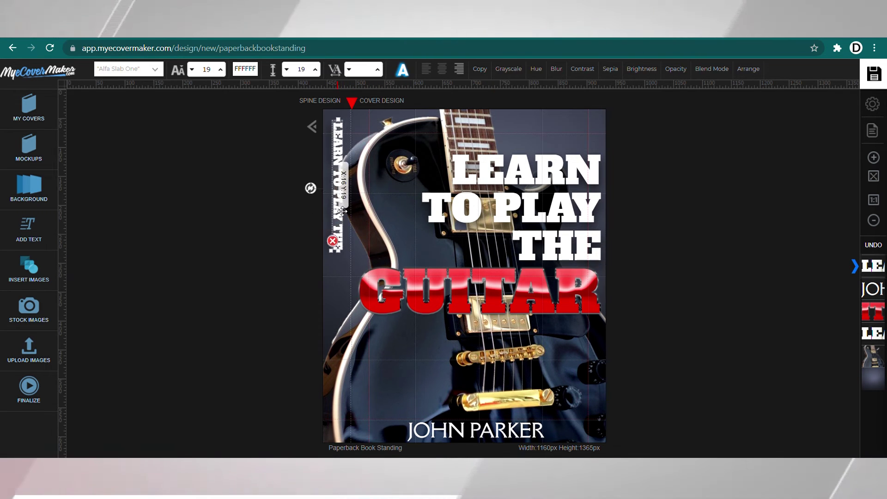
Place a small vertical copy of the red 3D "GUITAR" text on the spine below "LEARN TO PLAY THE" and align the two
left_click(462, 296)
left_click(121, 70)
left_click_drag(375, 286, 345, 263)
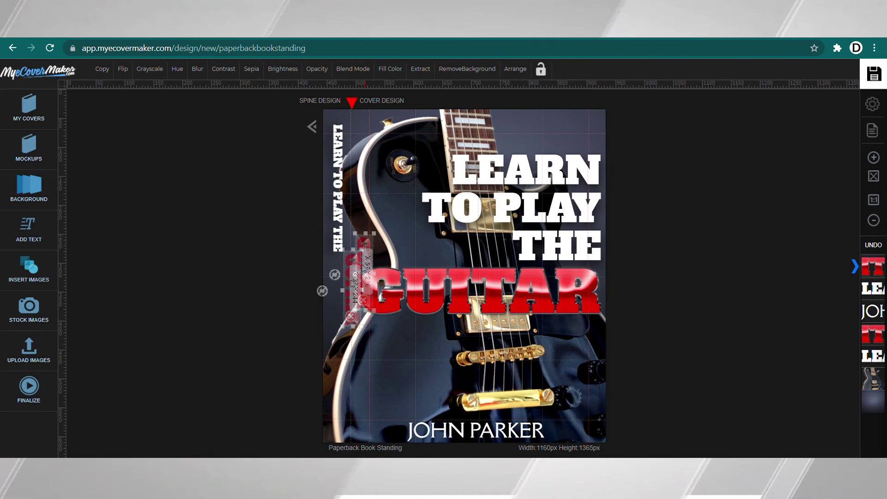
left_click(339, 188)
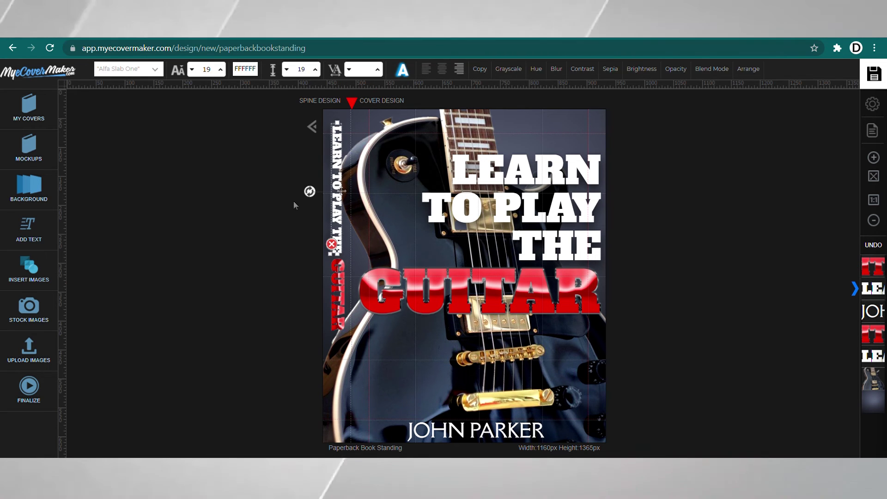
Place a vertical size 16 copy of the author's name at the spine's lower end and shift the guitar photo left to about X -39, Y -1
left_click(476, 429)
left_click_drag(455, 357, 344, 417)
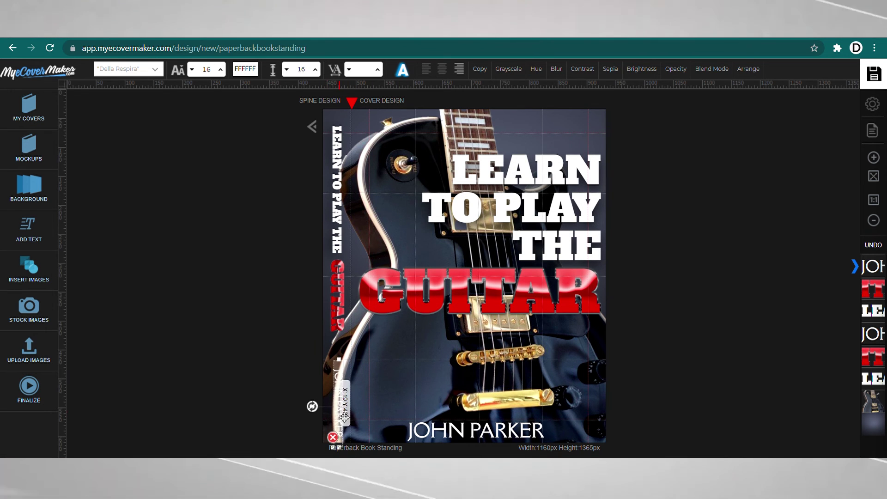
left_click(421, 370)
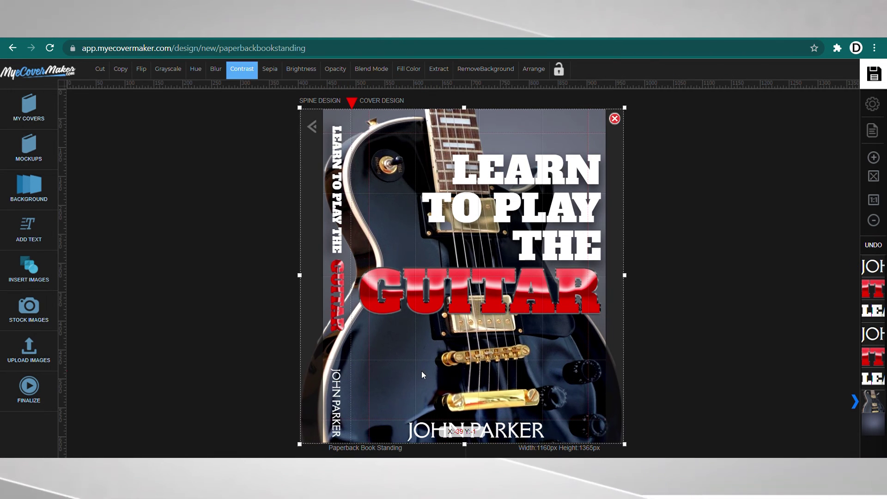
left_click(688, 354)
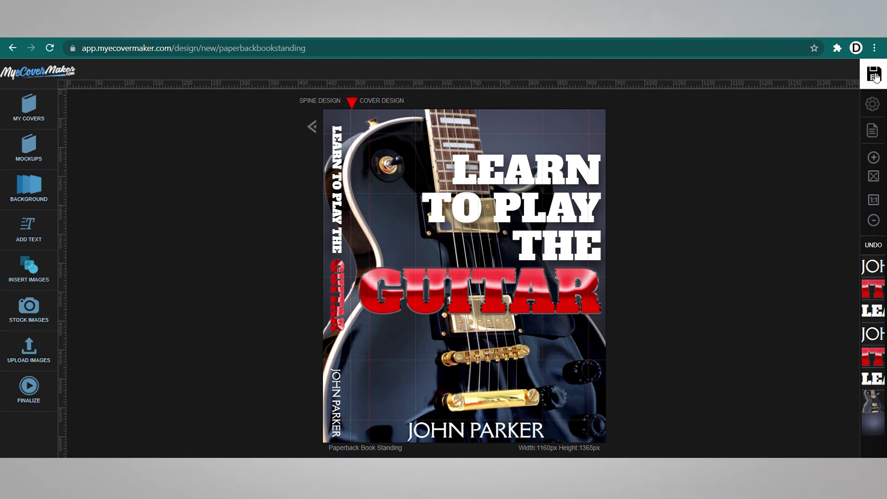
Open the download options for the finished design and render its 3D mockup
left_click(875, 76)
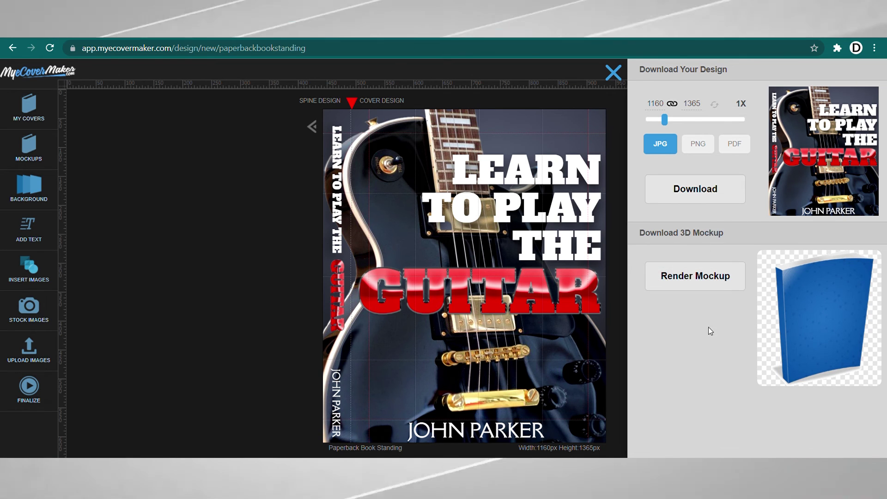
left_click(692, 283)
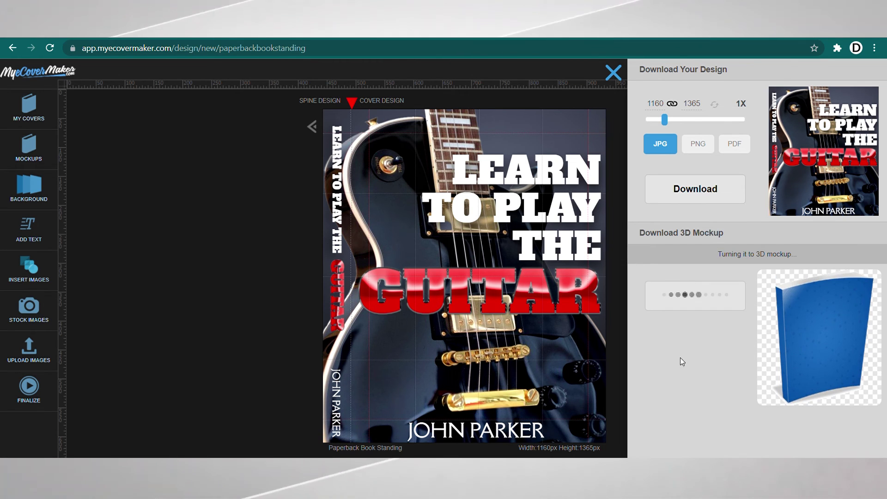